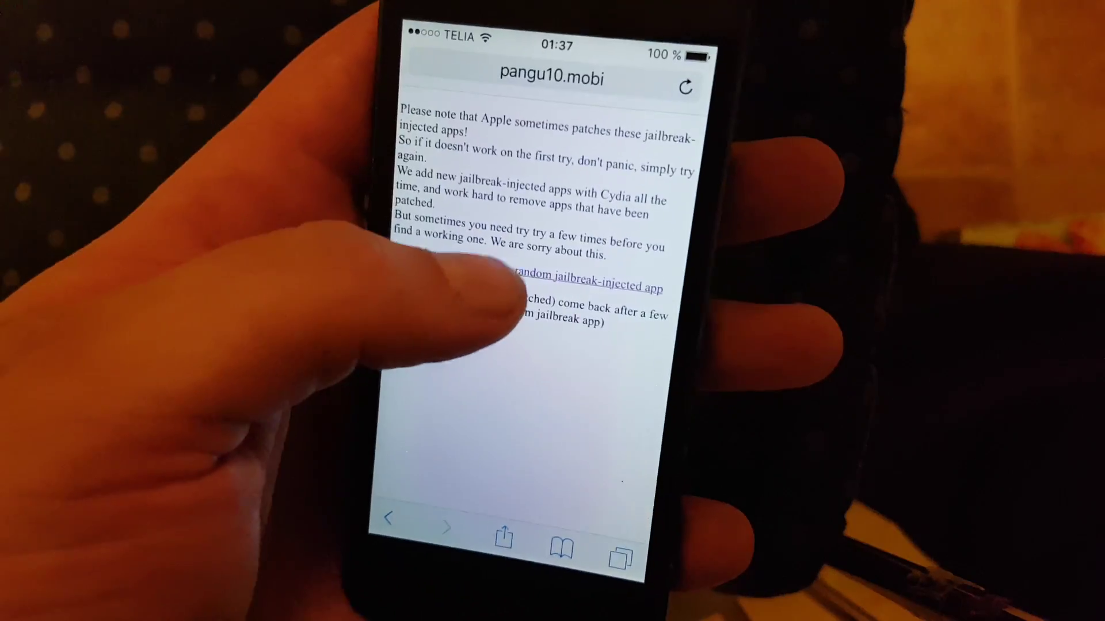
Get and install Questland: Turn Based RPG from its App Store page until it shows OPEN.
click(561, 286)
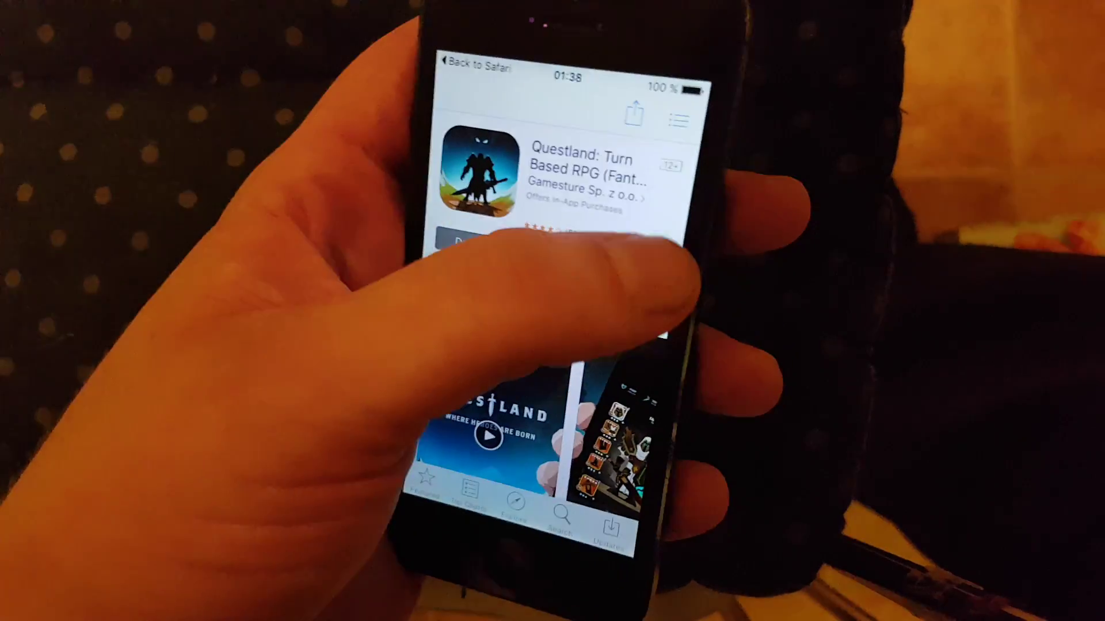
click(665, 250)
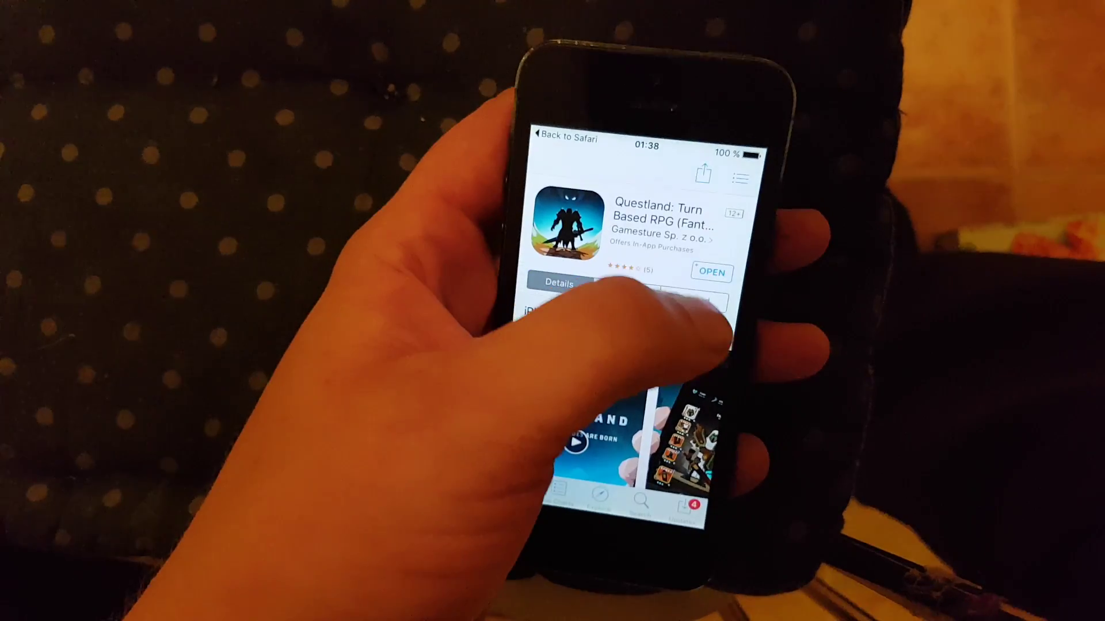
Open Questland and accept the 179 MB New Game Data download.
click(696, 265)
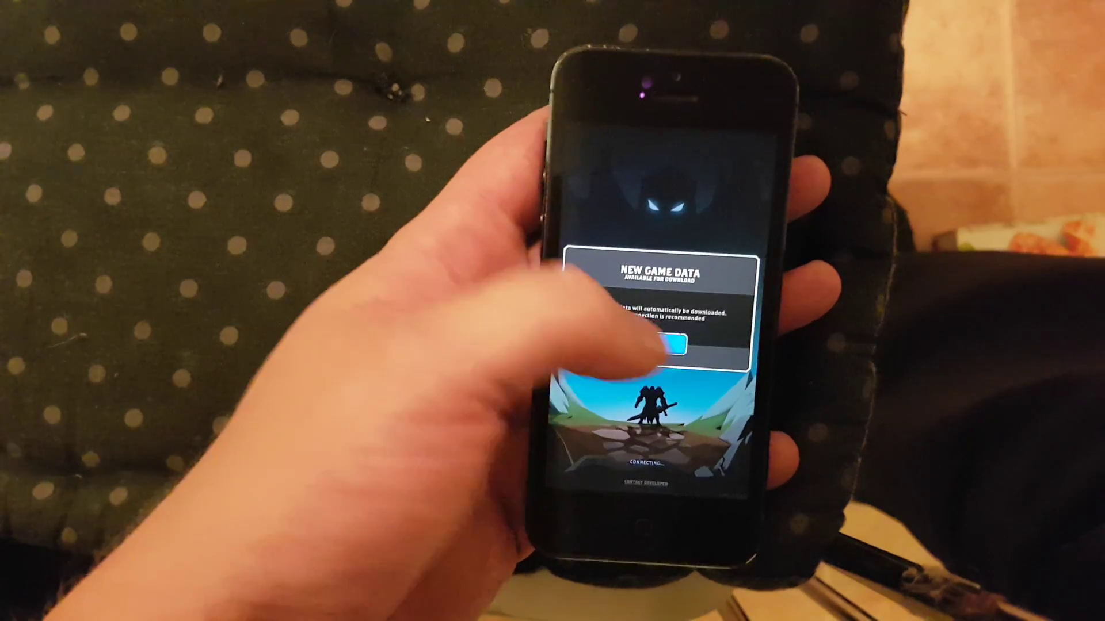
click(655, 344)
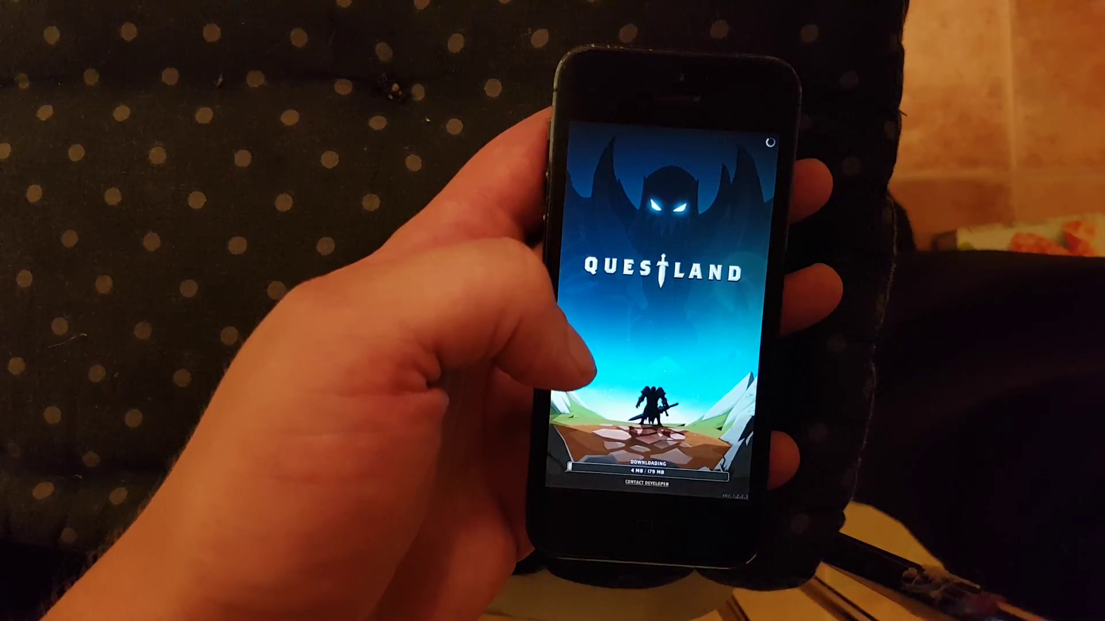